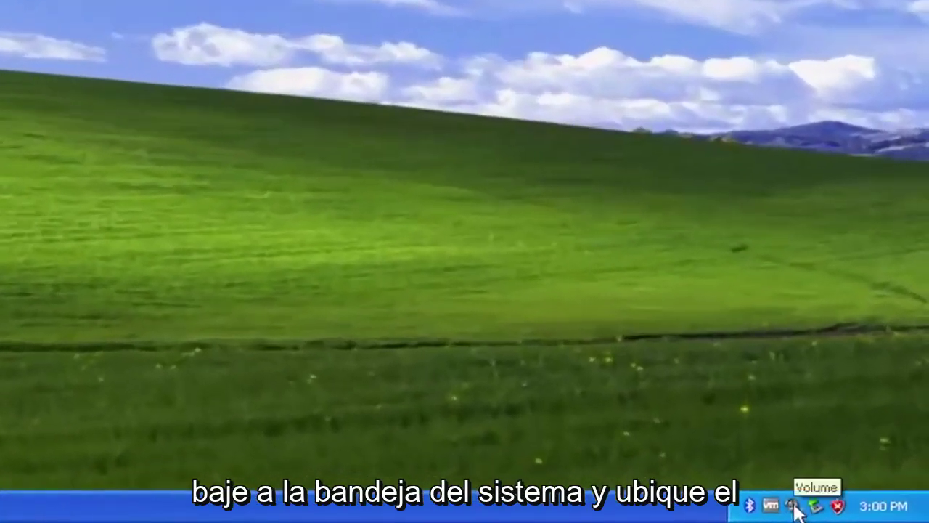
Raise the master volume near maximum in Volume Control, then close the mixer.
{"action": "double_click", "coordinate": [793, 505]}
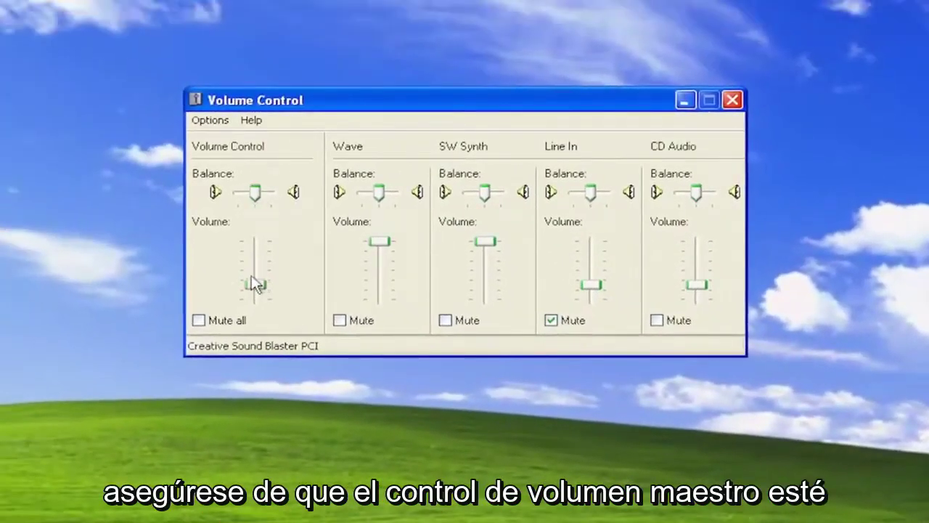
{"action": "left_click_drag", "start_coordinate": [253, 284], "coordinate": [257, 247]}
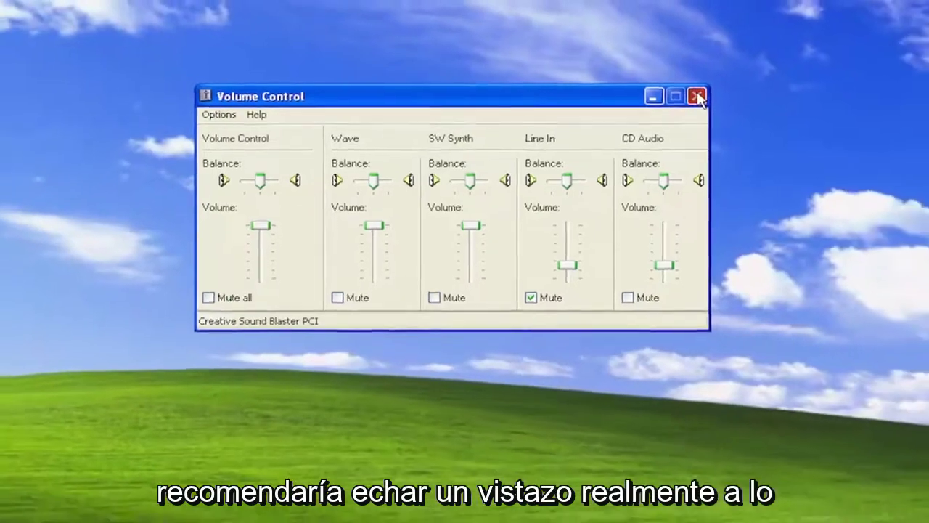
{"action": "left_click", "coordinate": [696, 97]}
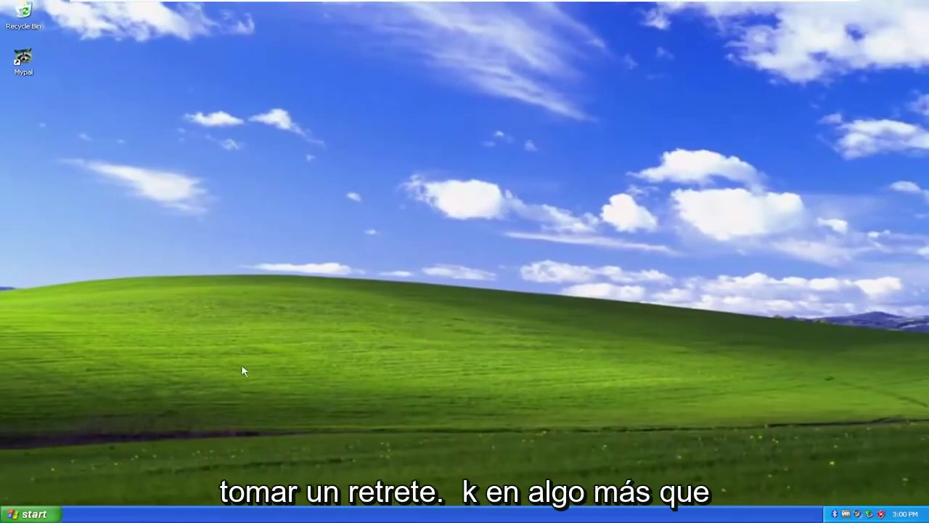
Go to the Sounds, Speech, and Audio Devices category of Control Panel from the Start menu.
{"action": "left_click", "coordinate": [31, 516]}
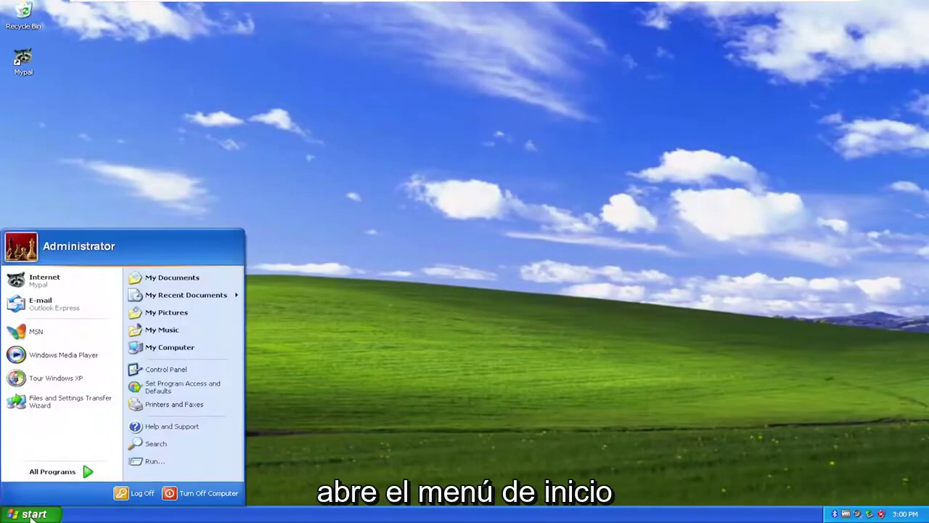
{"action": "left_click", "coordinate": [173, 372]}
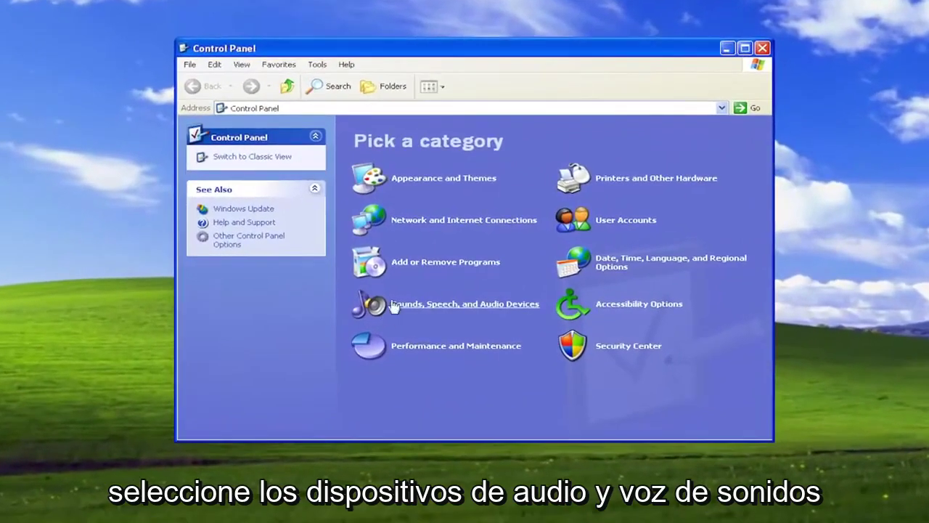
{"action": "left_click", "coordinate": [456, 305]}
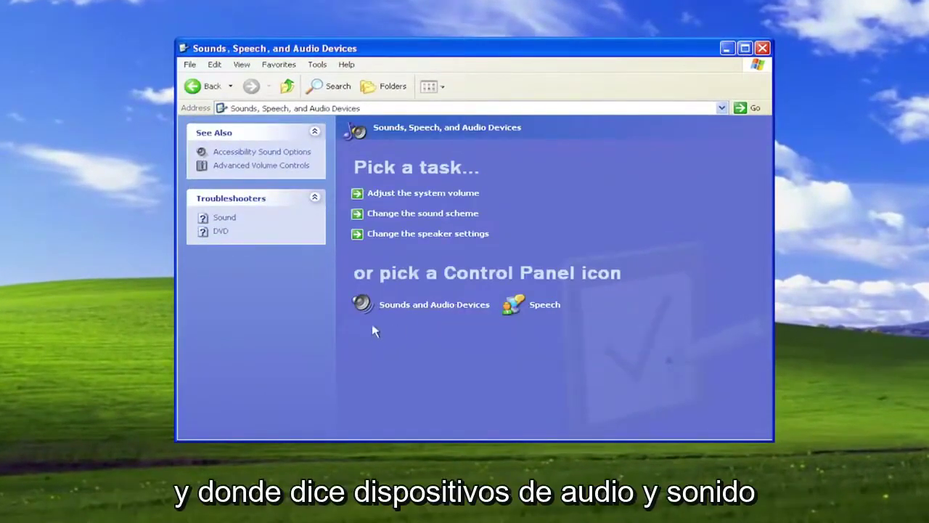
Open Sounds and Audio Devices Properties, leaving device volume at High and unmuted, with the taskbar volume icon shown.
{"action": "left_click", "coordinate": [449, 305]}
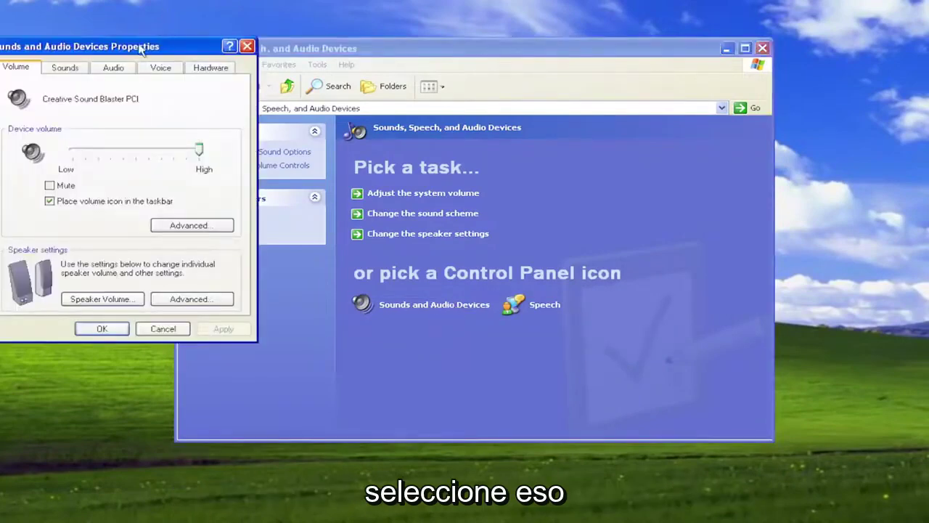
{"action": "left_click_drag", "start_coordinate": [141, 46], "coordinate": [506, 90]}
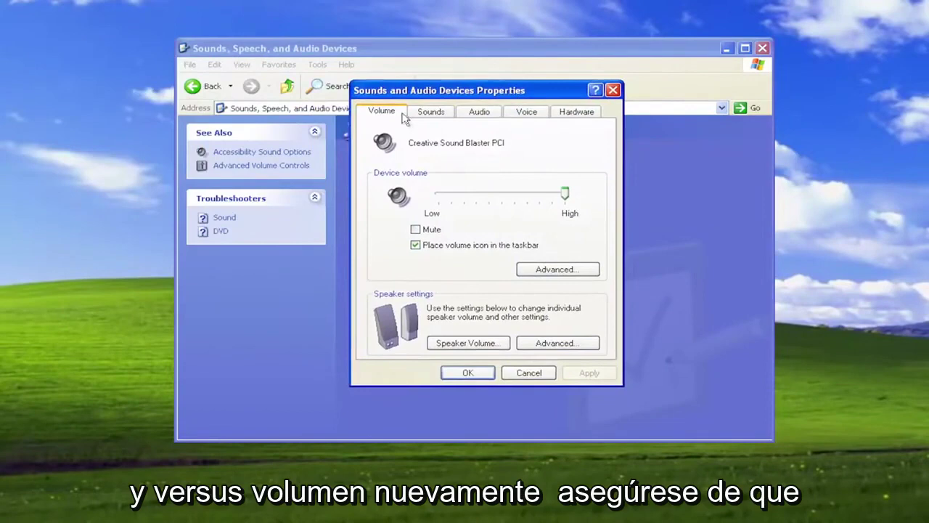
{"action": "mouse_move", "coordinate": [565, 202]}
{"action": "left_mouse_down"}
{"action": "mouse_move", "coordinate": [549, 201]}
{"action": "mouse_move", "coordinate": [566, 201]}
{"action": "left_mouse_up"}
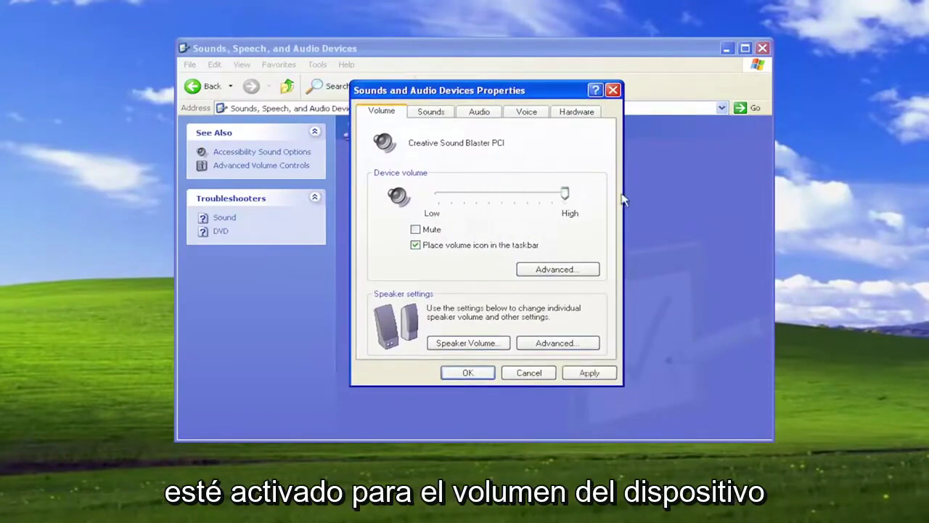
{"action": "left_click", "coordinate": [414, 230]}
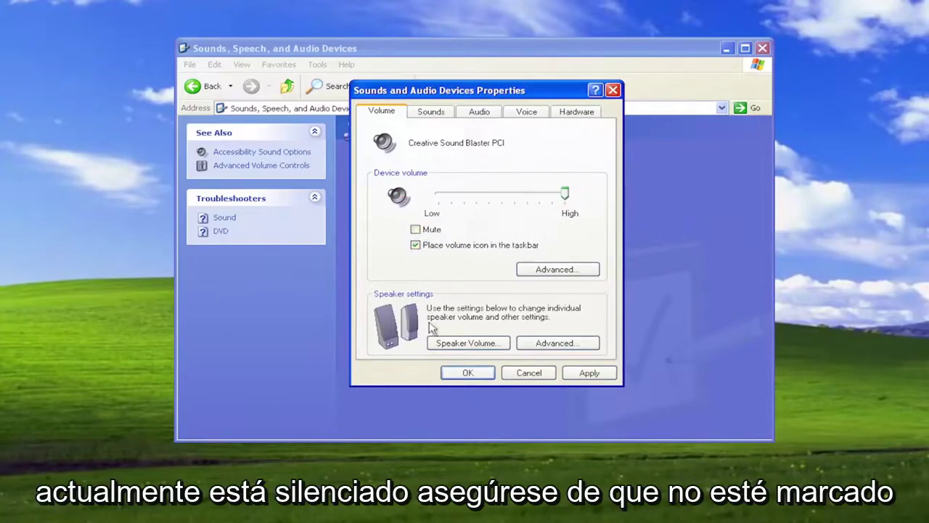
Raise the left speaker volume to High and apply the speaker volume change.
{"action": "left_click", "coordinate": [455, 343]}
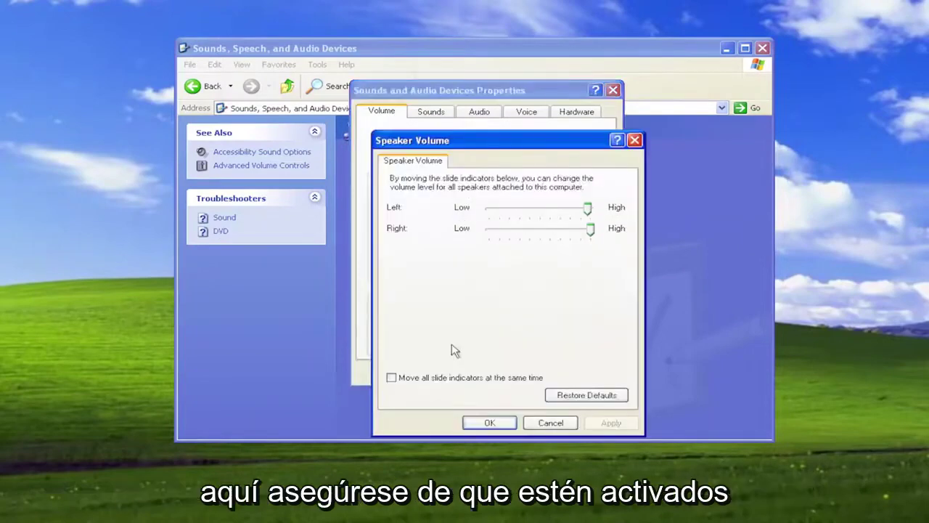
{"action": "left_click_drag", "start_coordinate": [586, 209], "coordinate": [593, 208]}
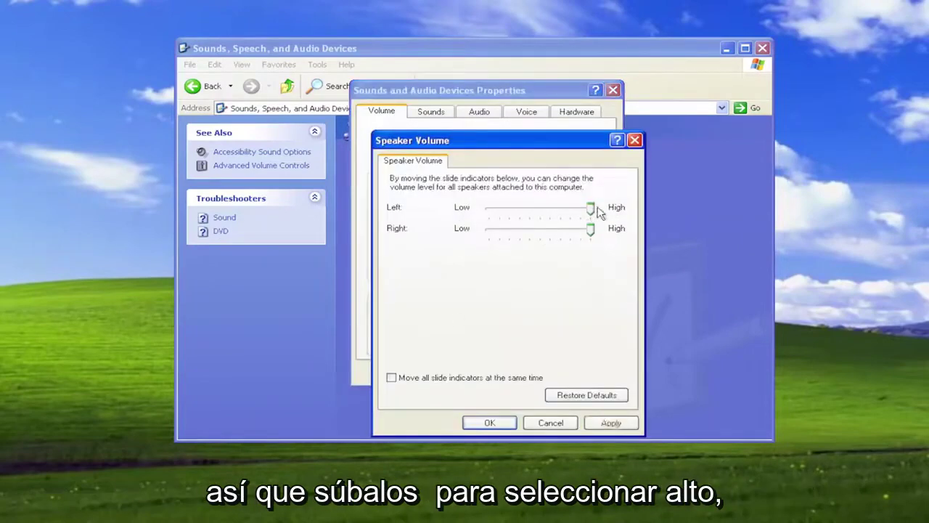
{"action": "left_click", "coordinate": [609, 423]}
{"action": "left_click", "coordinate": [488, 423]}
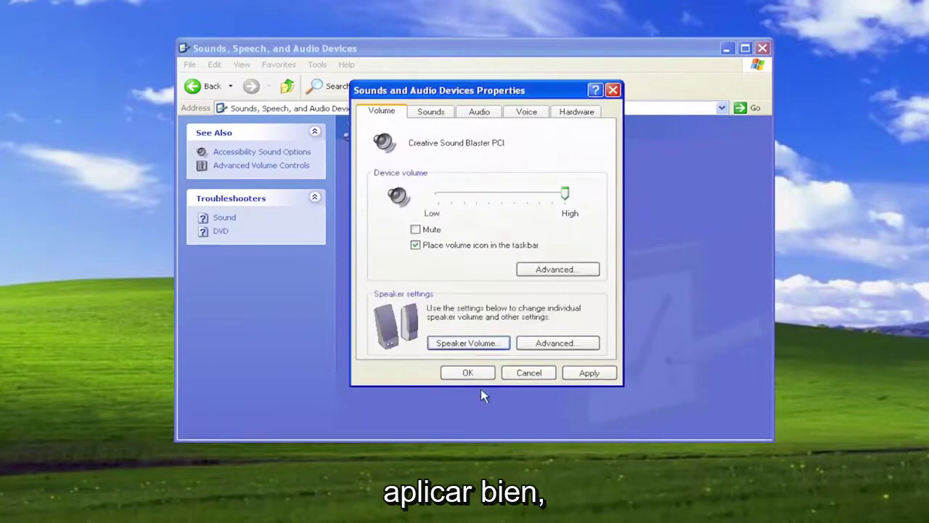
Review the advanced speaker setup choices, keep Desktop stereo speakers, and cancel the changes.
{"action": "left_click", "coordinate": [548, 347]}
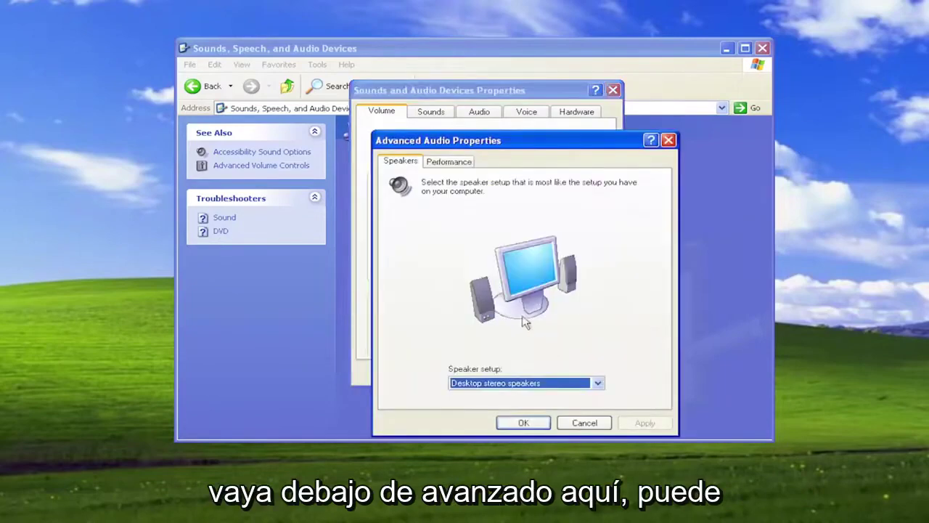
{"action": "left_click", "coordinate": [512, 381]}
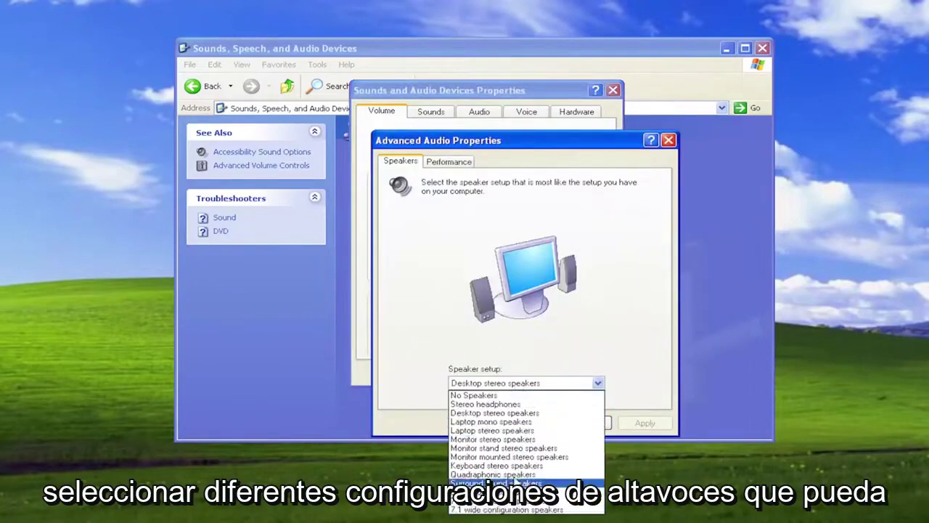
{"action": "left_click", "coordinate": [510, 456]}
{"action": "left_click", "coordinate": [504, 383]}
{"action": "left_click", "coordinate": [486, 390]}
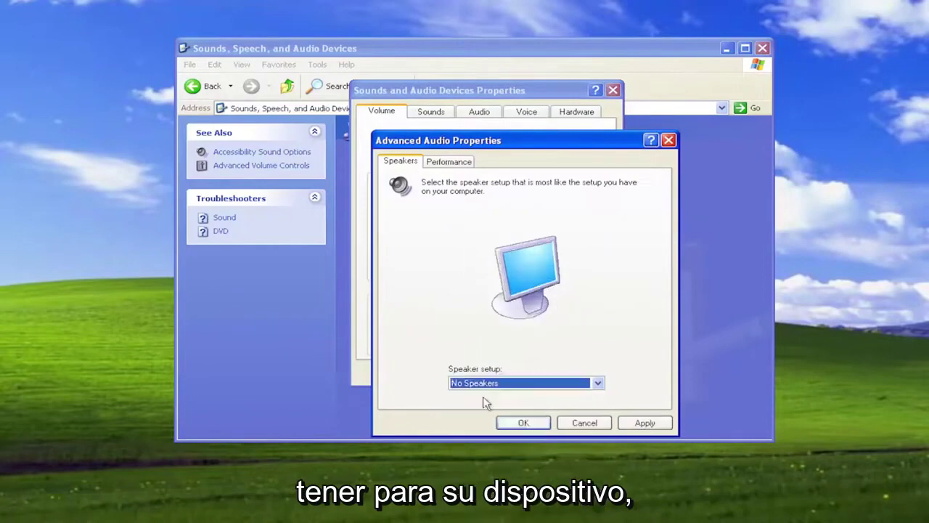
{"action": "left_click", "coordinate": [491, 383]}
{"action": "left_click", "coordinate": [485, 413]}
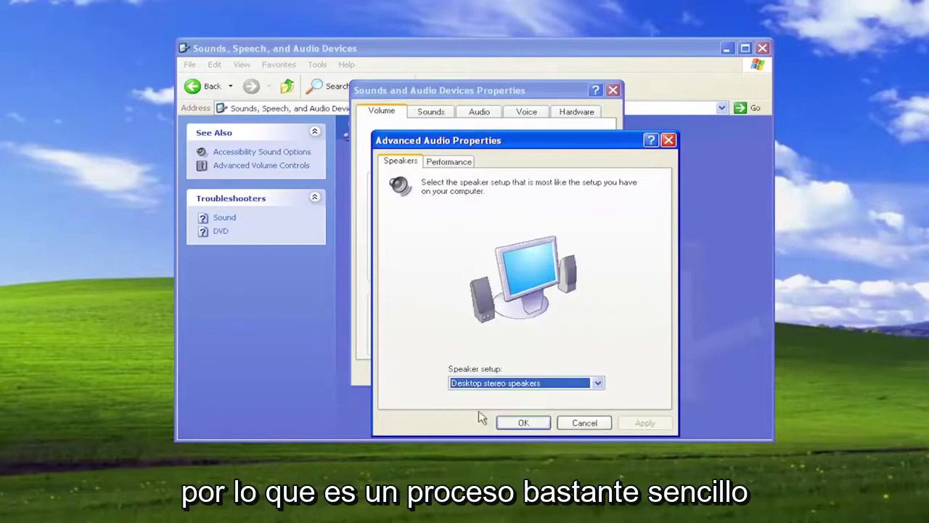
{"action": "left_click", "coordinate": [574, 423]}
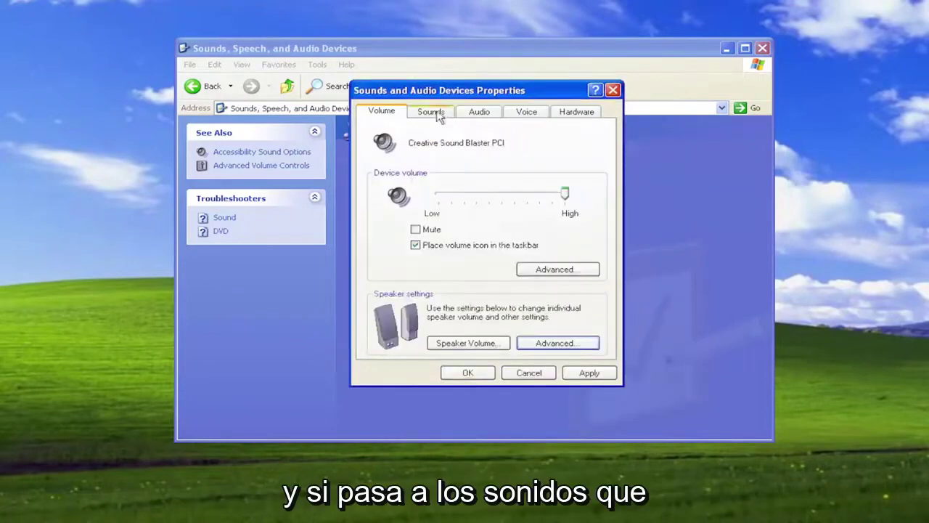
Keep Creative Sound Blaster PCI as the default sound playback device.
{"action": "left_click", "coordinate": [435, 114]}
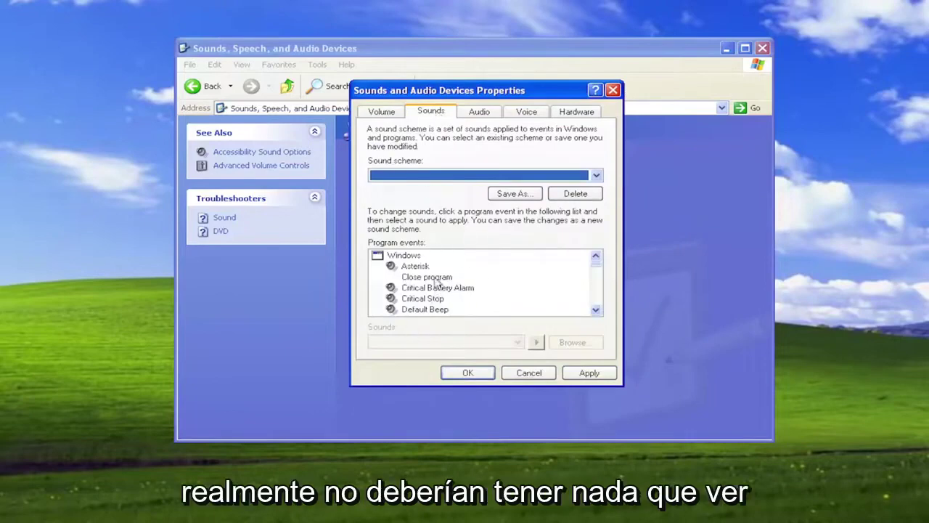
{"action": "left_click", "coordinate": [471, 116]}
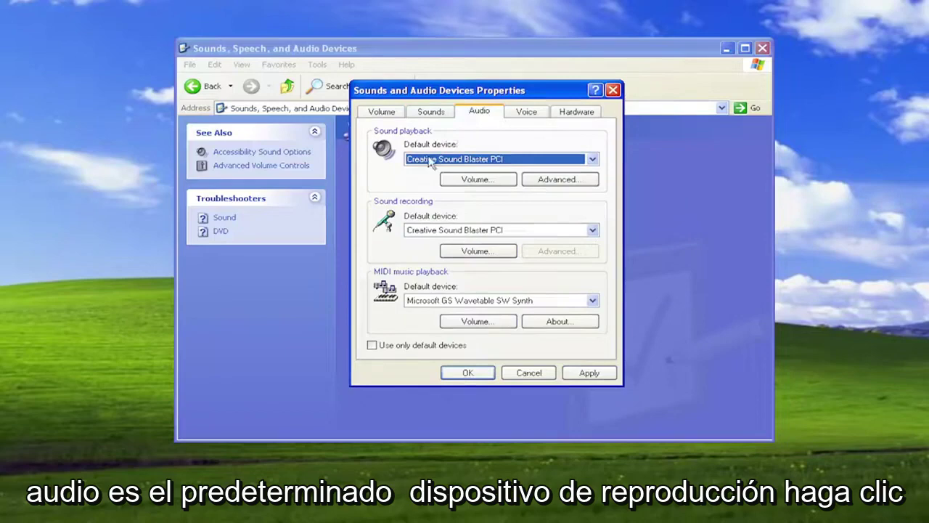
{"action": "left_click", "coordinate": [593, 159]}
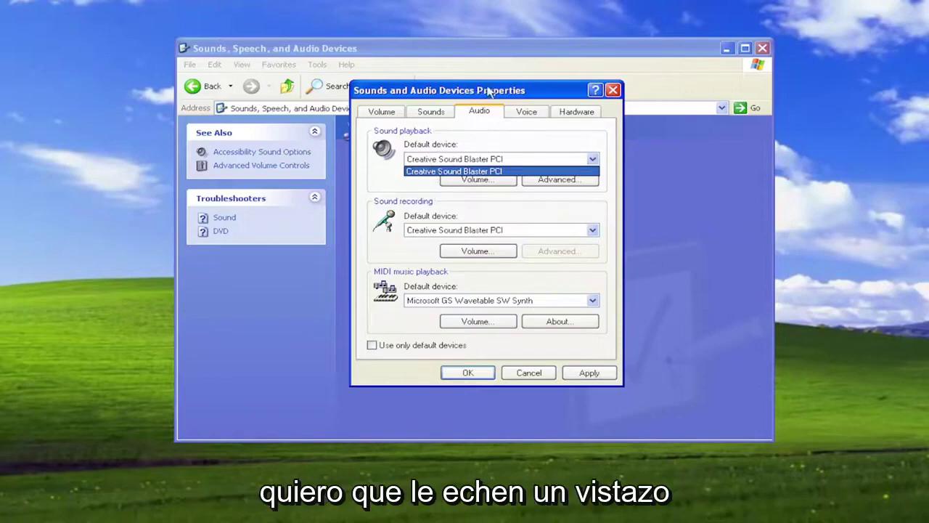
{"action": "left_click", "coordinate": [528, 119]}
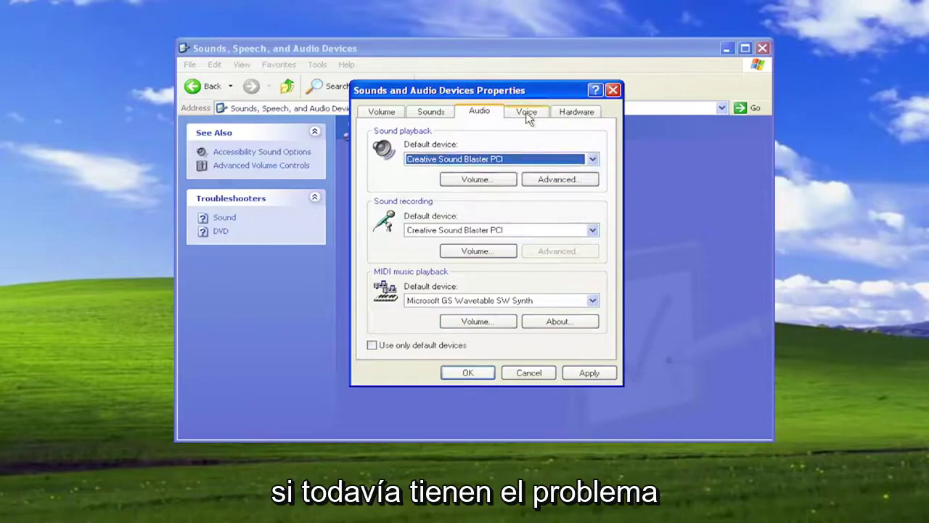
Review the Voice and Hardware tabs, then close Sounds and Audio Devices Properties.
{"action": "left_click", "coordinate": [528, 116]}
{"action": "left_click", "coordinate": [569, 119]}
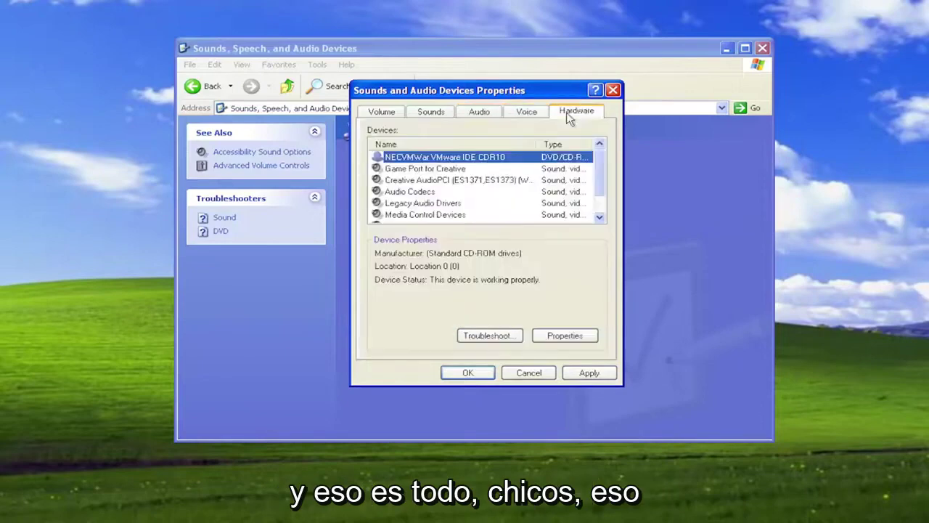
{"action": "left_click", "coordinate": [612, 90]}
Close the Control Panel window and run devmgmt.msc from Start > Run to open Device Manager.
{"action": "left_click", "coordinate": [762, 48]}
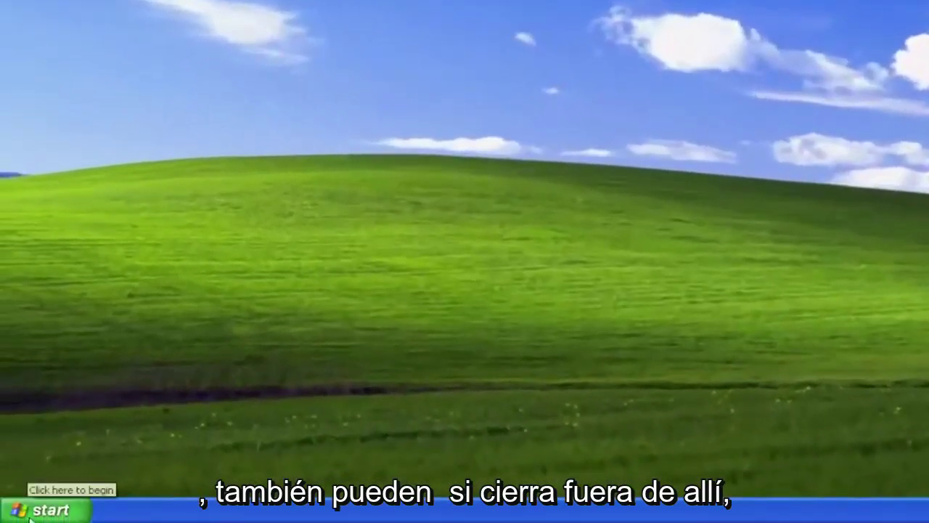
{"action": "left_click", "coordinate": [31, 516]}
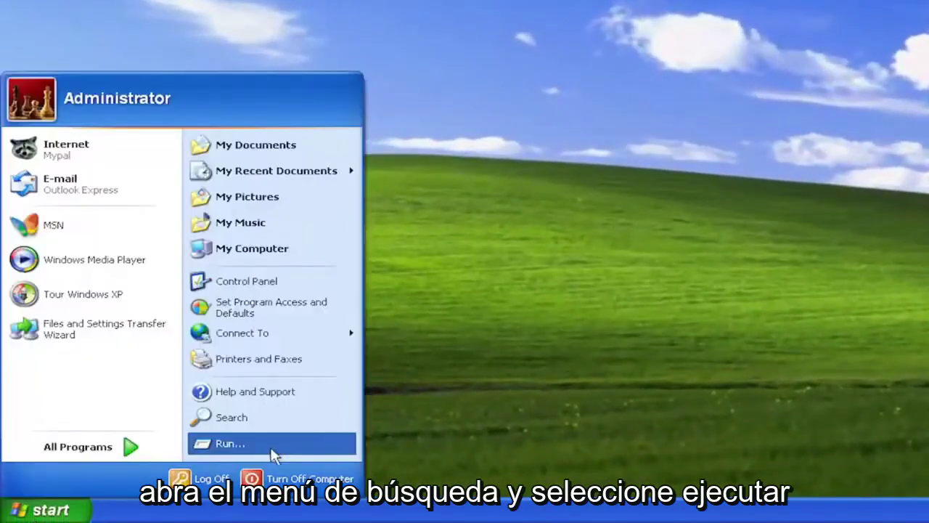
{"action": "left_click", "coordinate": [231, 444]}
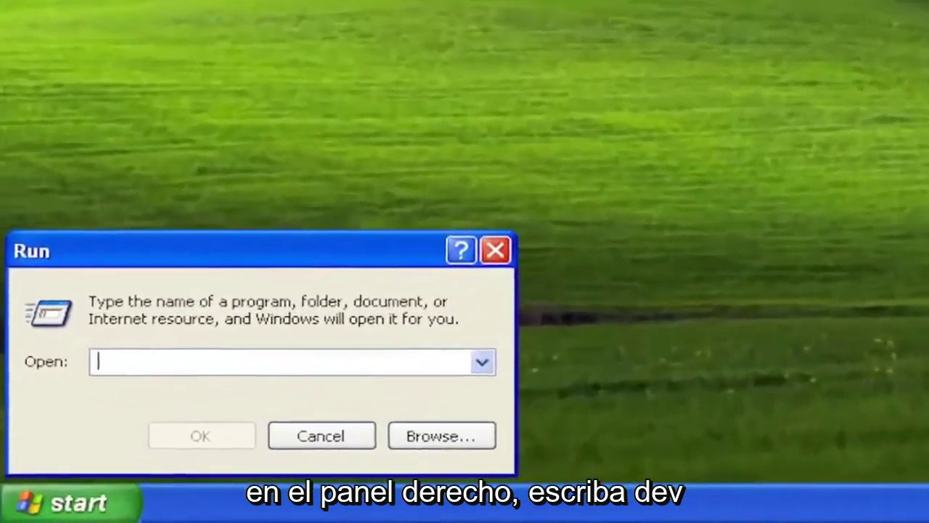
{"action": "type", "text": "devmgmt.msc"}
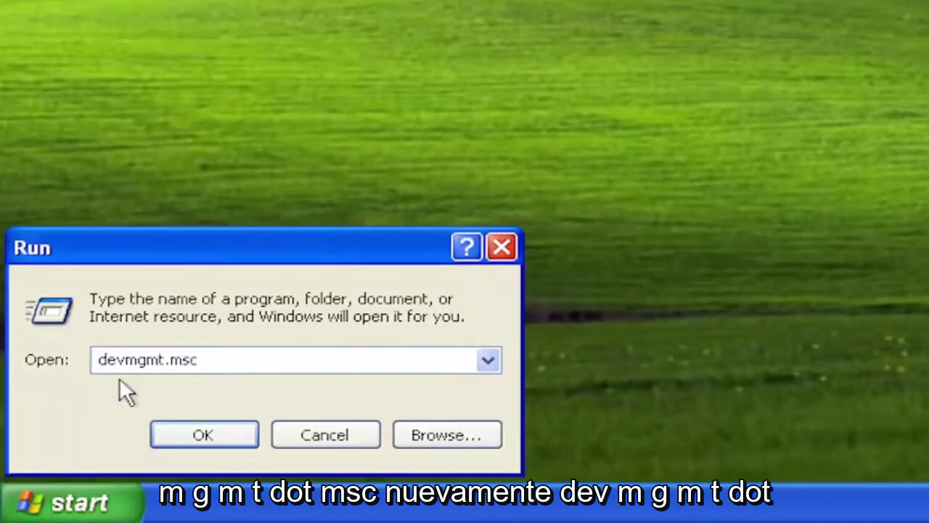
{"action": "left_click", "coordinate": [212, 435]}
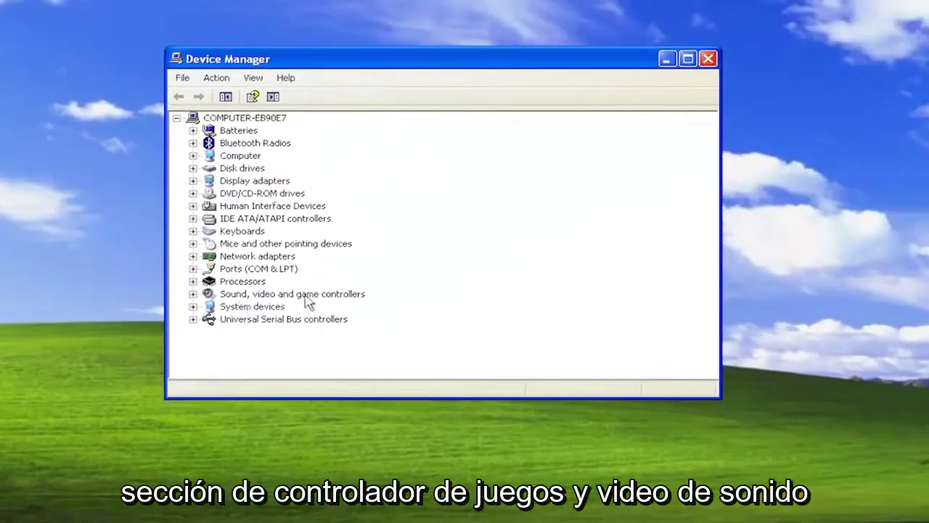
Expand Sound, video and game controllers and start Update Driver on Audio Codecs.
{"action": "double_click", "coordinate": [276, 294]}
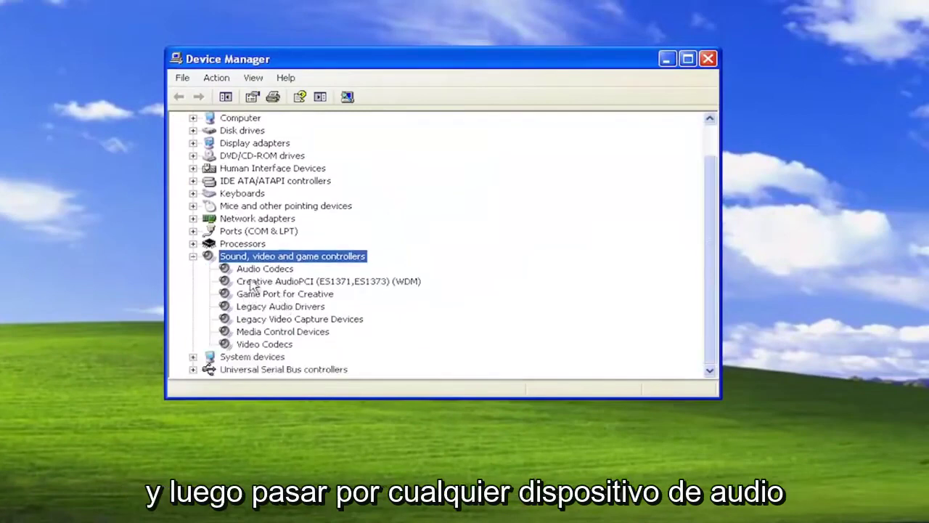
{"action": "left_click", "coordinate": [254, 270]}
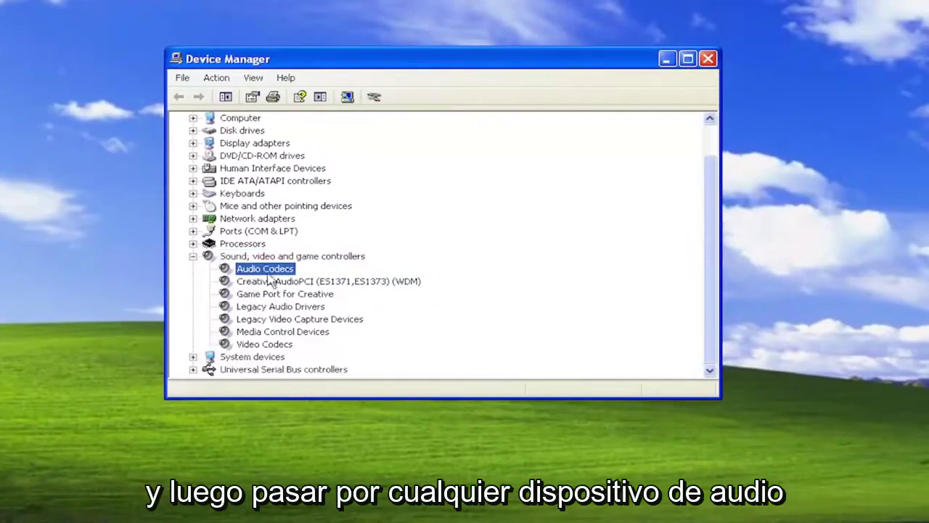
{"action": "right_click", "coordinate": [267, 296]}
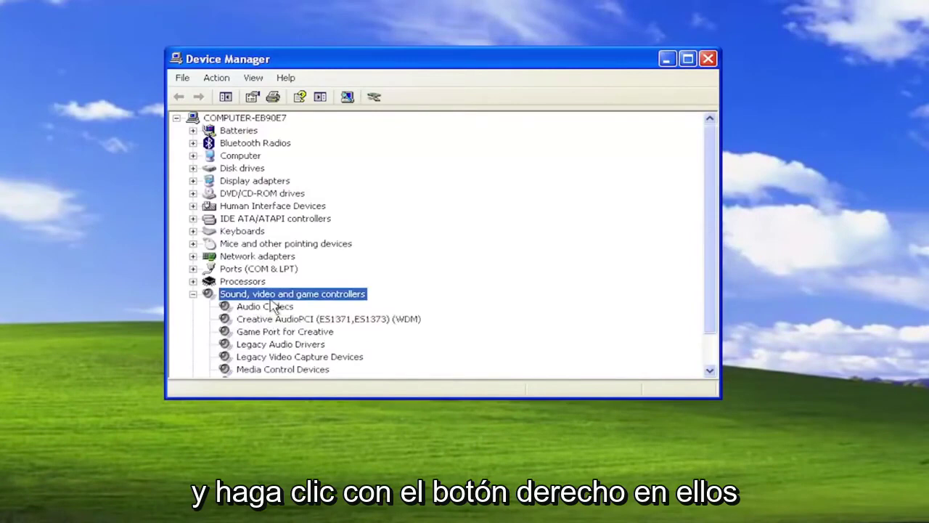
{"action": "right_click", "coordinate": [235, 319]}
{"action": "right_click", "coordinate": [249, 318]}
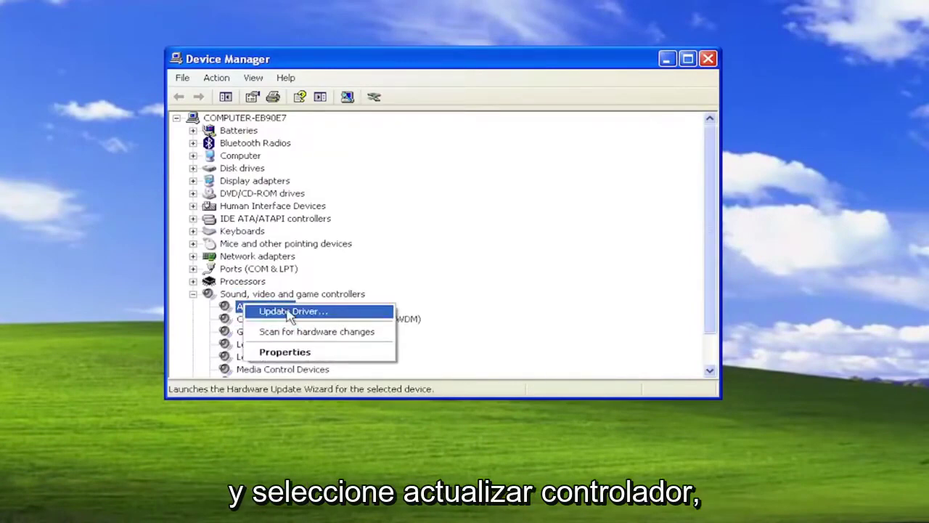
{"action": "left_click", "coordinate": [286, 310]}
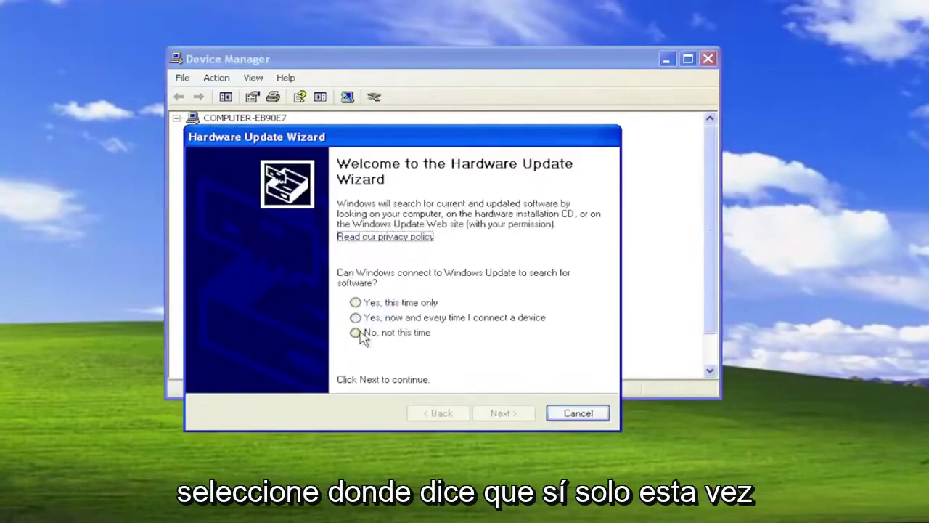
In the Hardware Update Wizard, choose Yes this time only, install from a list, don't search, and install Audio Codecs.
{"action": "left_click", "coordinate": [367, 305]}
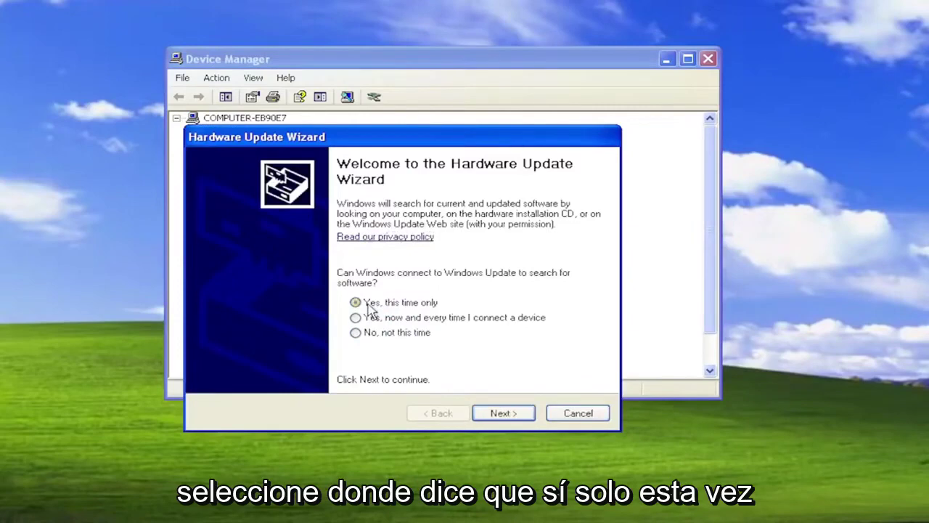
{"action": "left_click", "coordinate": [485, 413]}
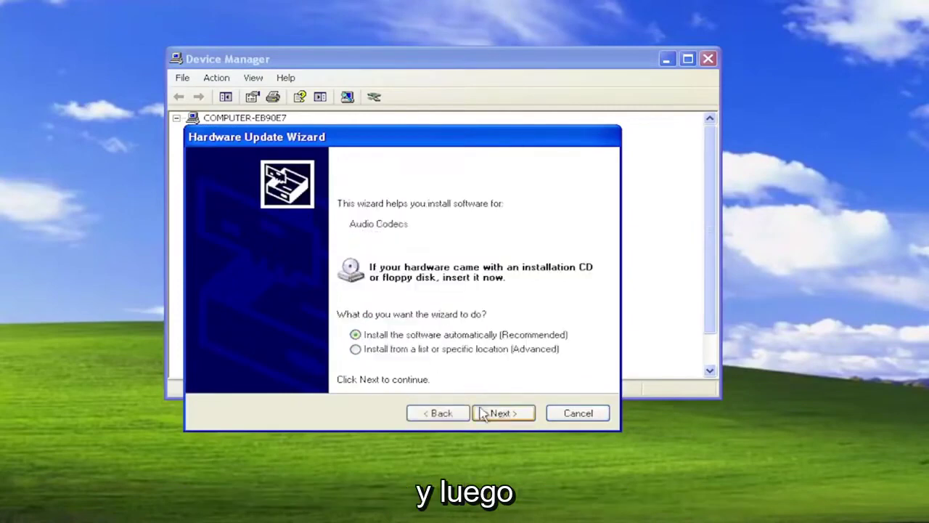
{"action": "left_click", "coordinate": [378, 354]}
{"action": "left_click", "coordinate": [497, 412]}
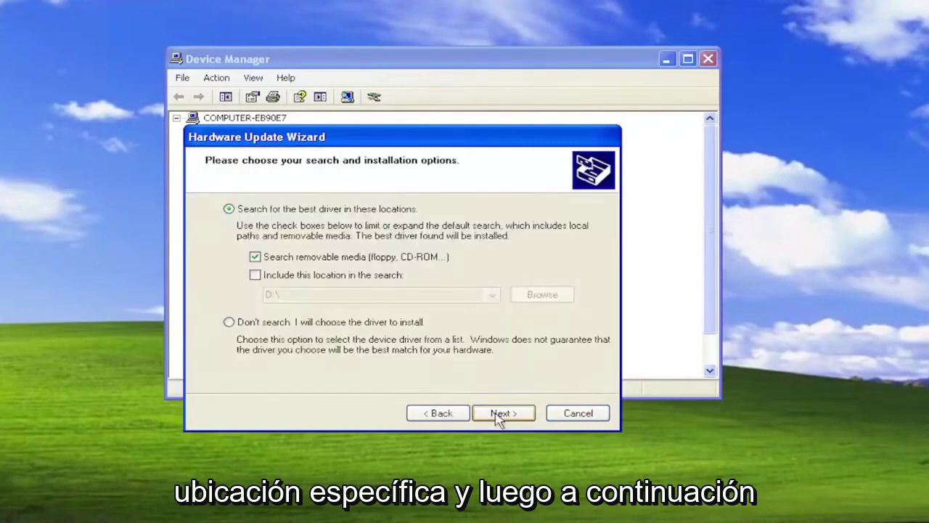
{"action": "left_click", "coordinate": [234, 326]}
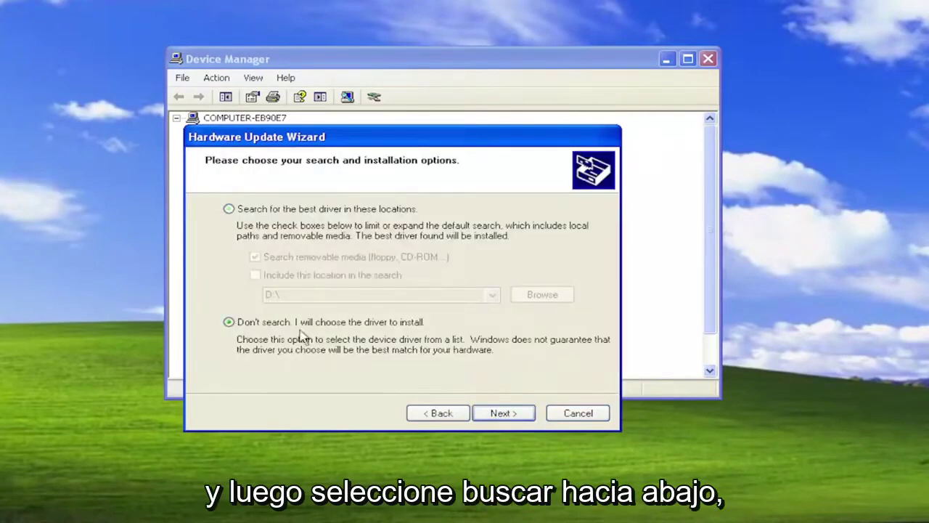
{"action": "left_click", "coordinate": [508, 420]}
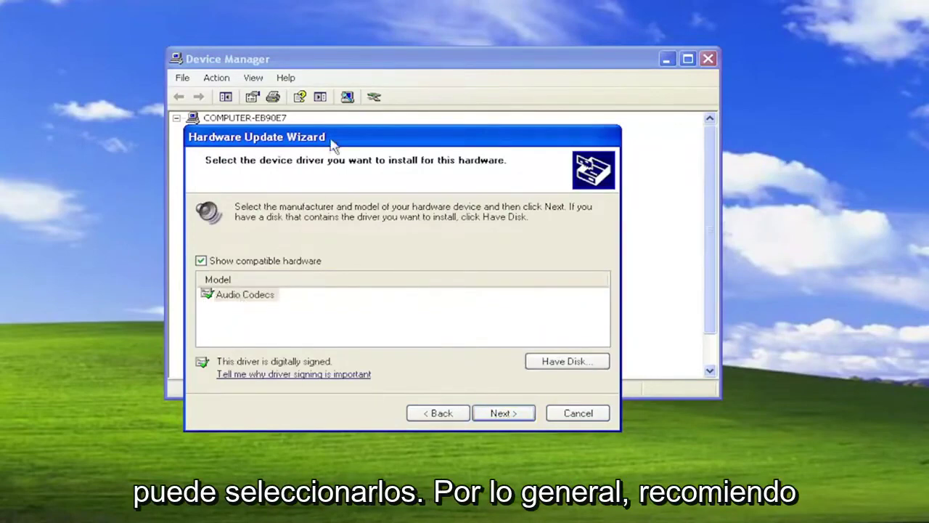
{"action": "left_click_drag", "start_coordinate": [330, 143], "coordinate": [373, 103]}
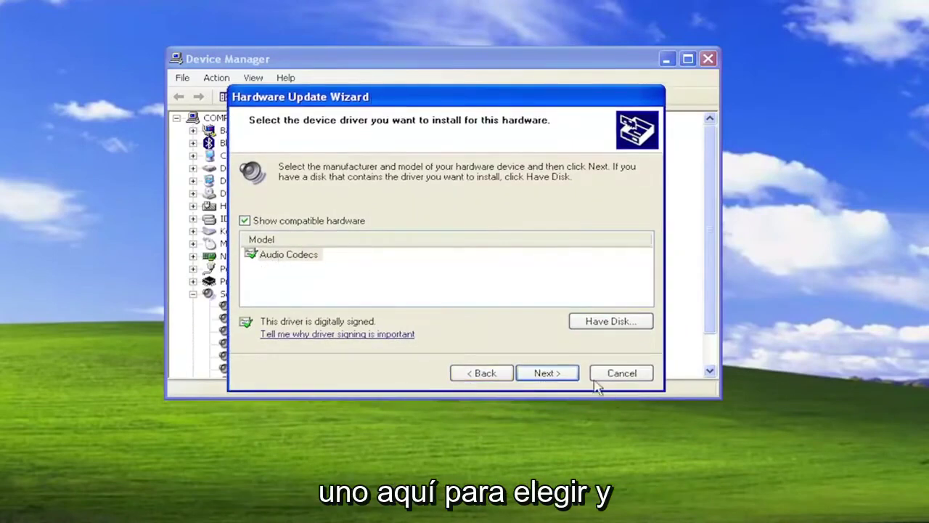
{"action": "left_click", "coordinate": [546, 373]}
Finish the Hardware Update Wizard and review the seven sound, video and game controller devices.
{"action": "left_click", "coordinate": [547, 373]}
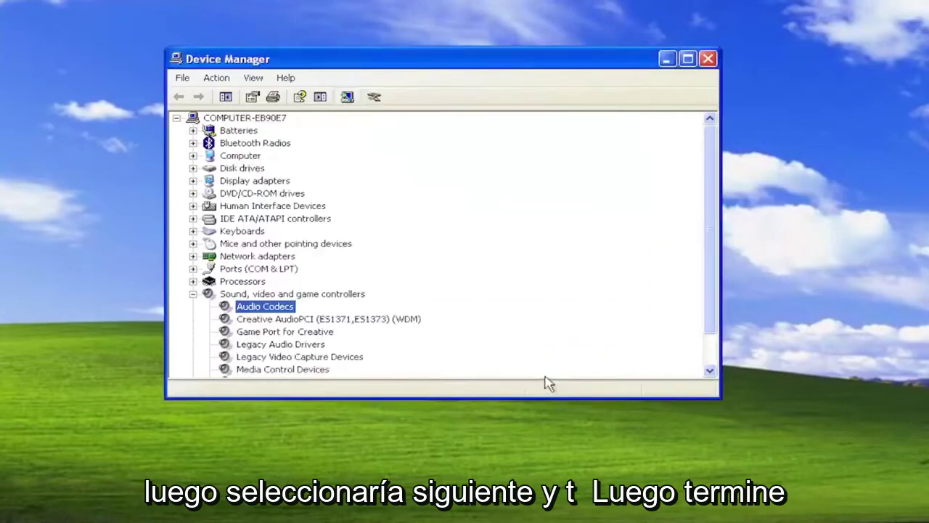
{"action": "scroll", "coordinate": [312, 331], "scroll_direction": "down", "scroll_amount": 1}
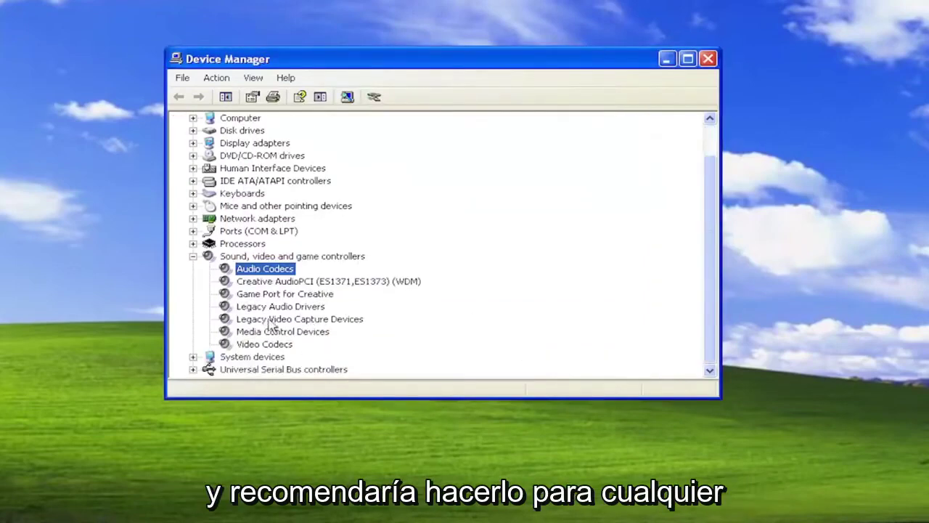